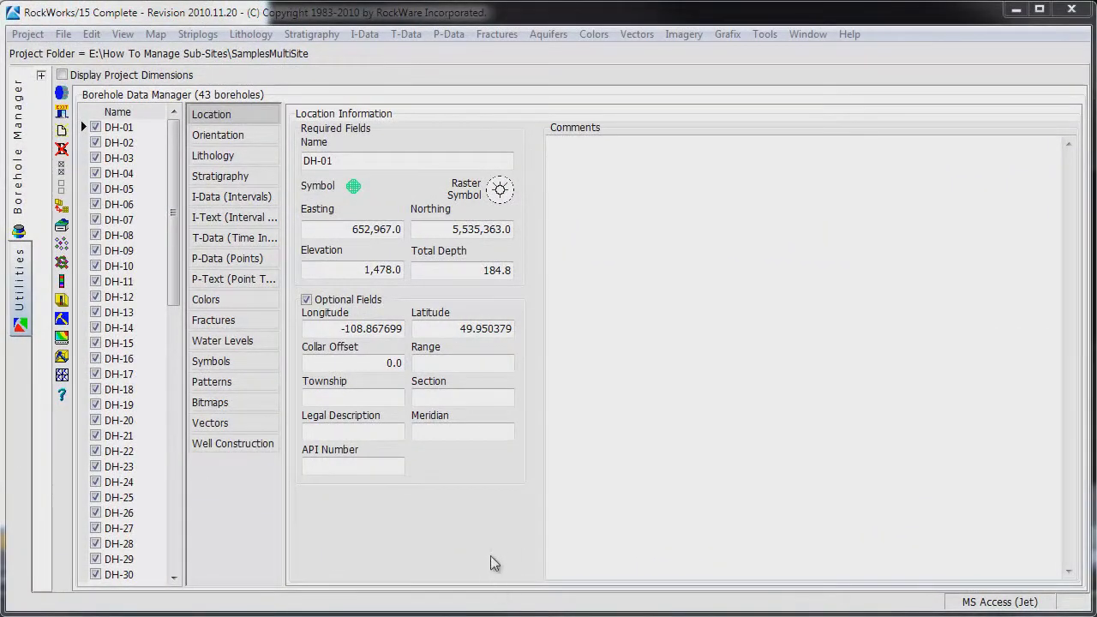
- Add a visible optional location field of type String, with the name, display label and description Site
{"action": "right_click", "coordinate": [443, 463]}
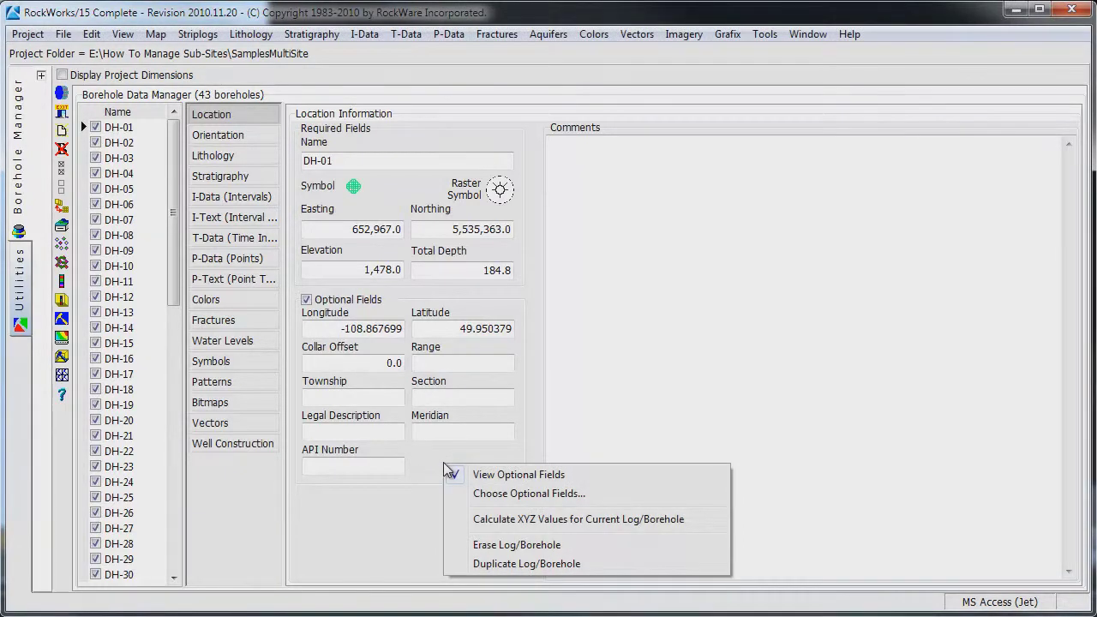
{"action": "left_click", "coordinate": [486, 494]}
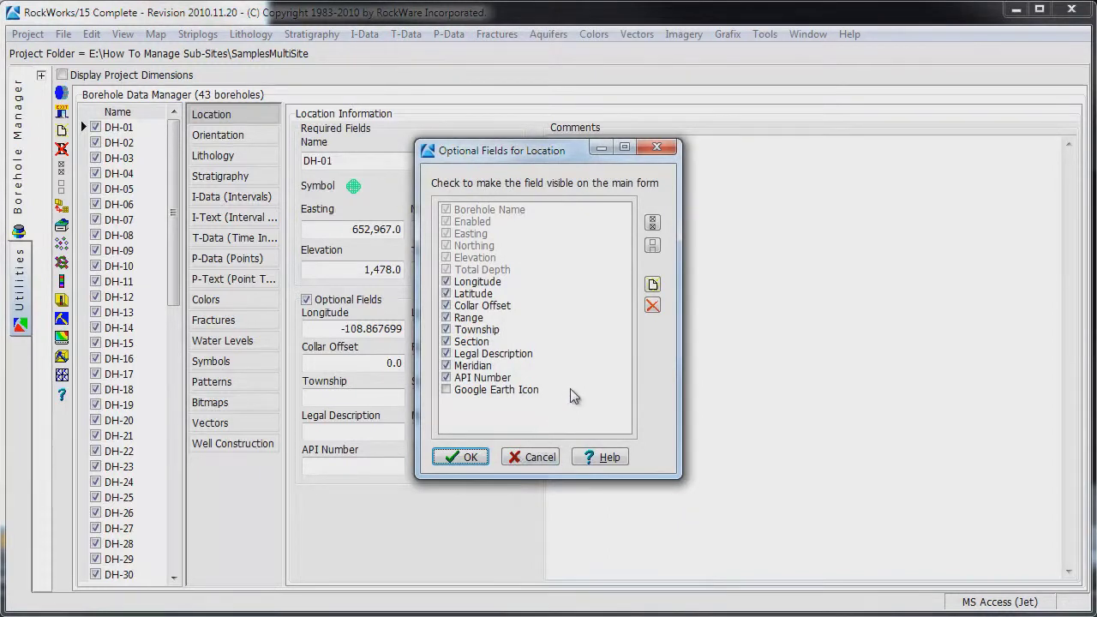
{"action": "left_click", "coordinate": [652, 285]}
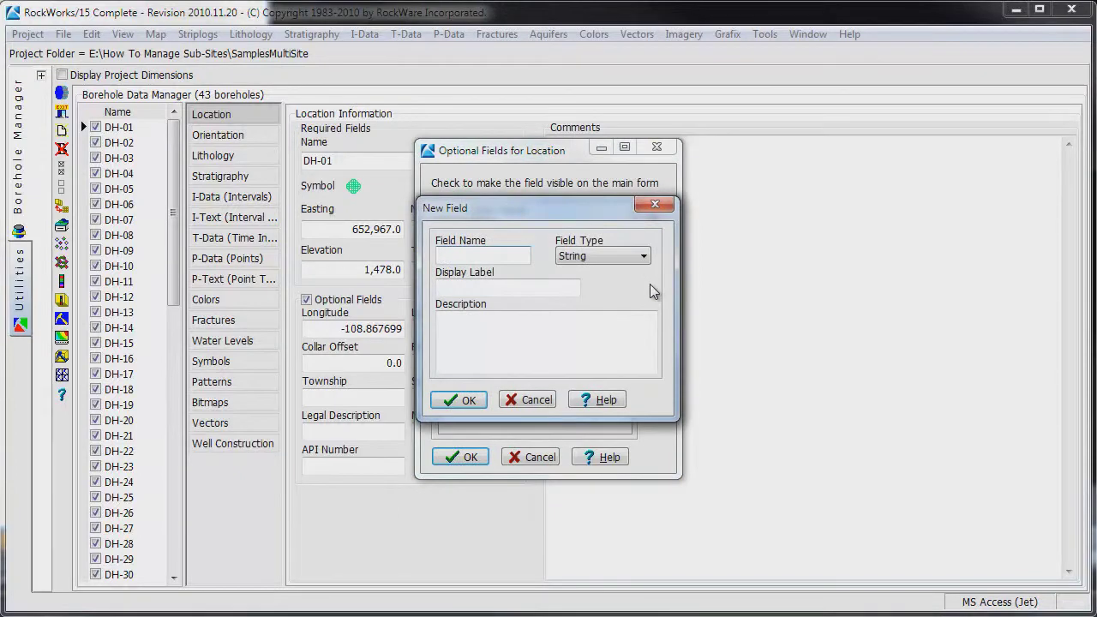
{"action": "type", "text": "Site"}
{"action": "key", "text": "Tab"}
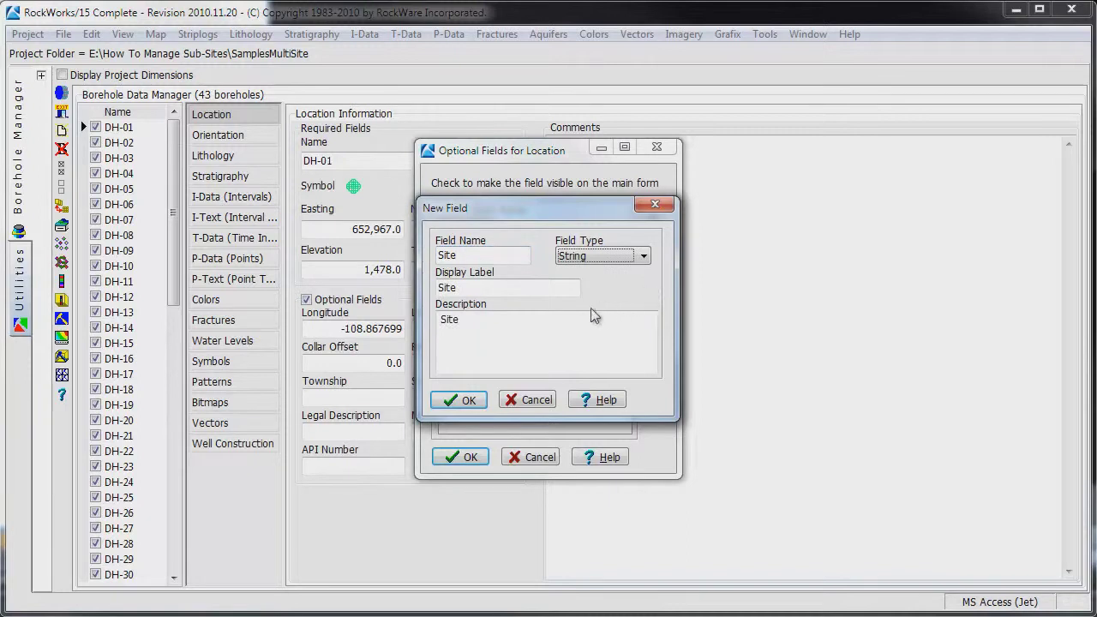
{"action": "left_click", "coordinate": [468, 401]}
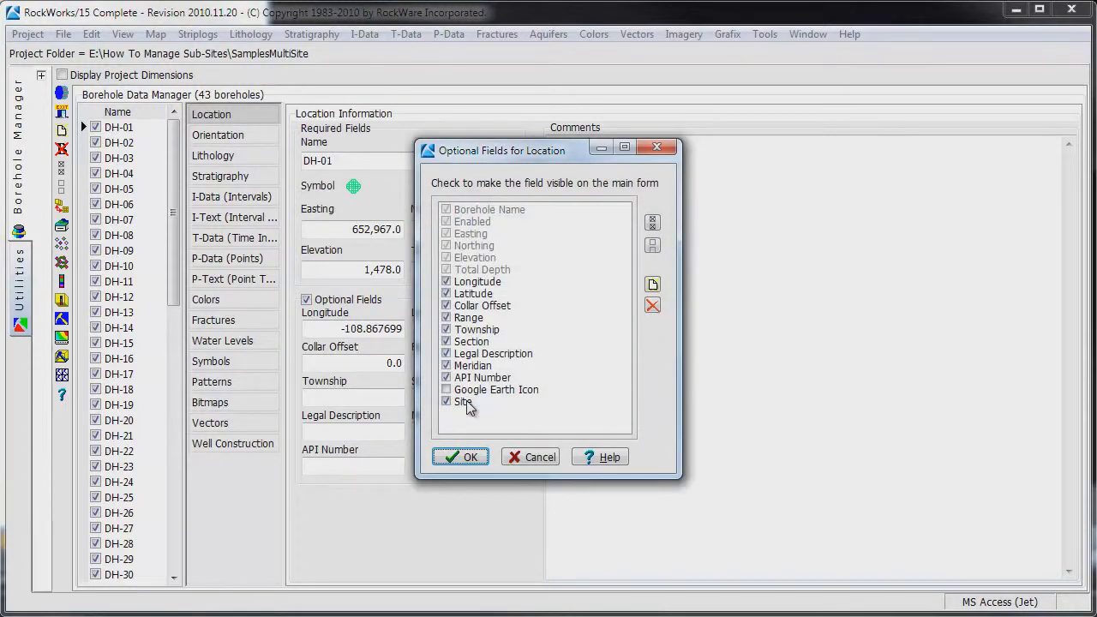
{"action": "left_click", "coordinate": [462, 459]}
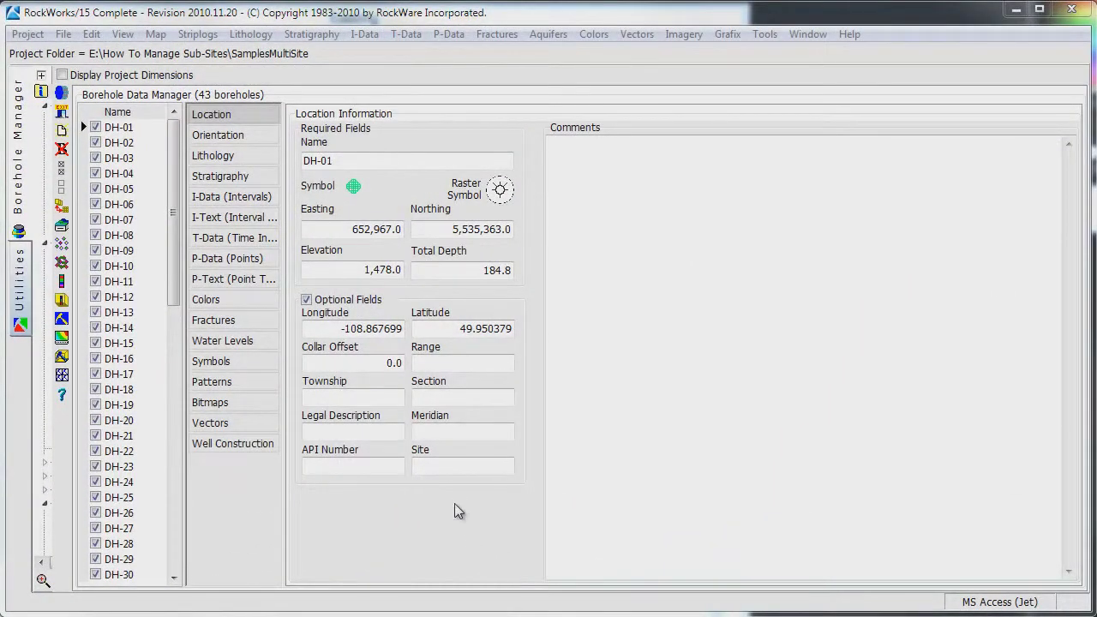
- Assign site A to borehole DH-01 and site B to DH-02, and begin filling in the Site field of DH-04
{"action": "left_click", "coordinate": [424, 467]}
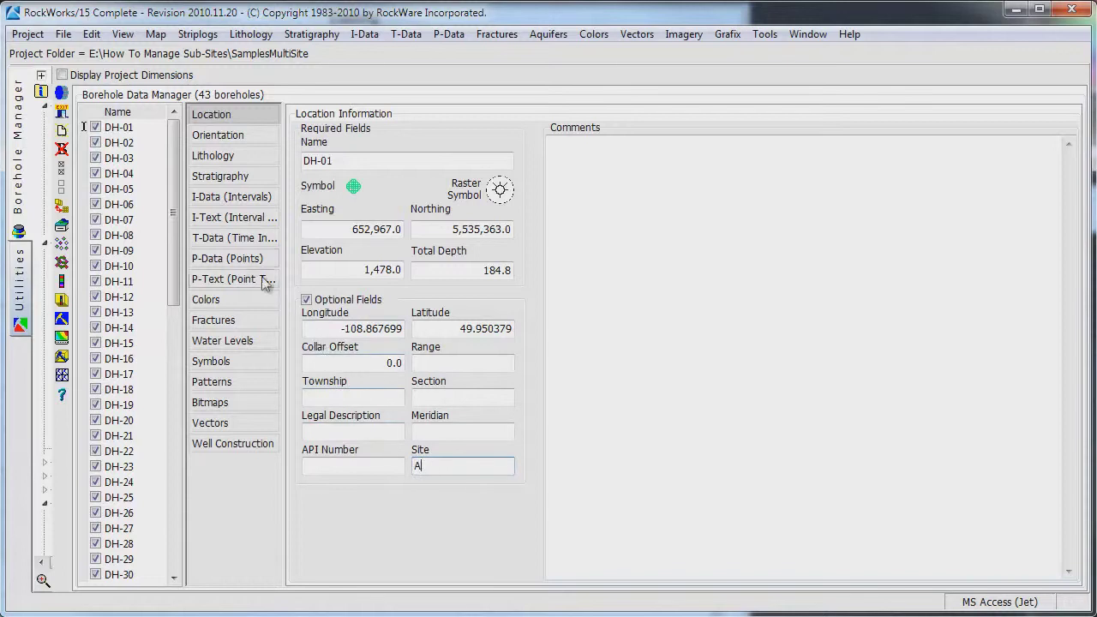
{"action": "left_click", "coordinate": [121, 144]}
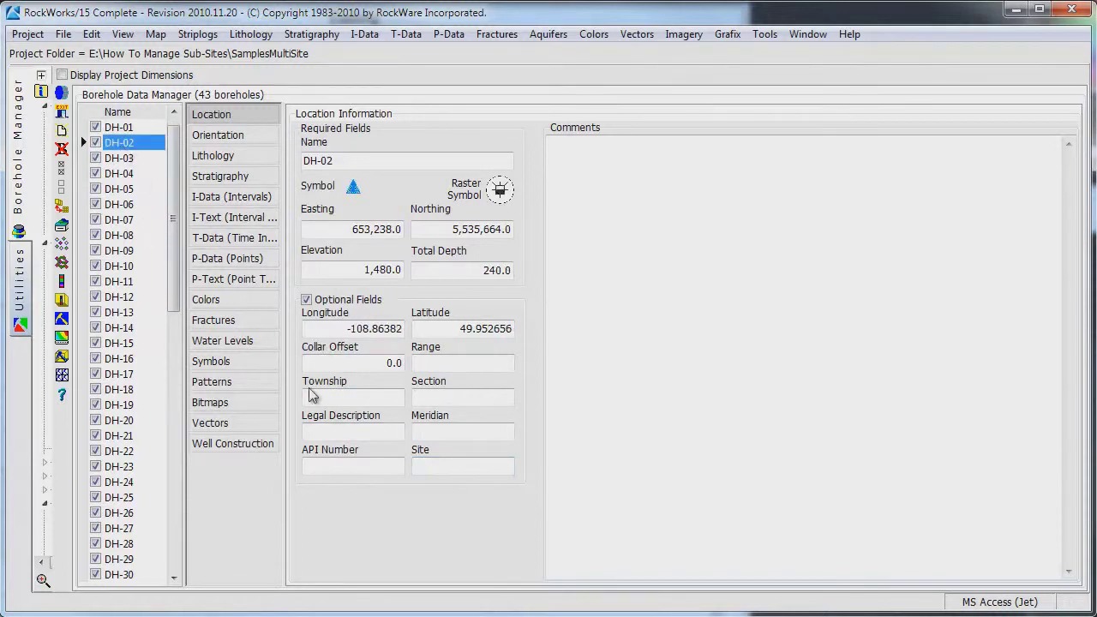
{"action": "left_click", "coordinate": [426, 466]}
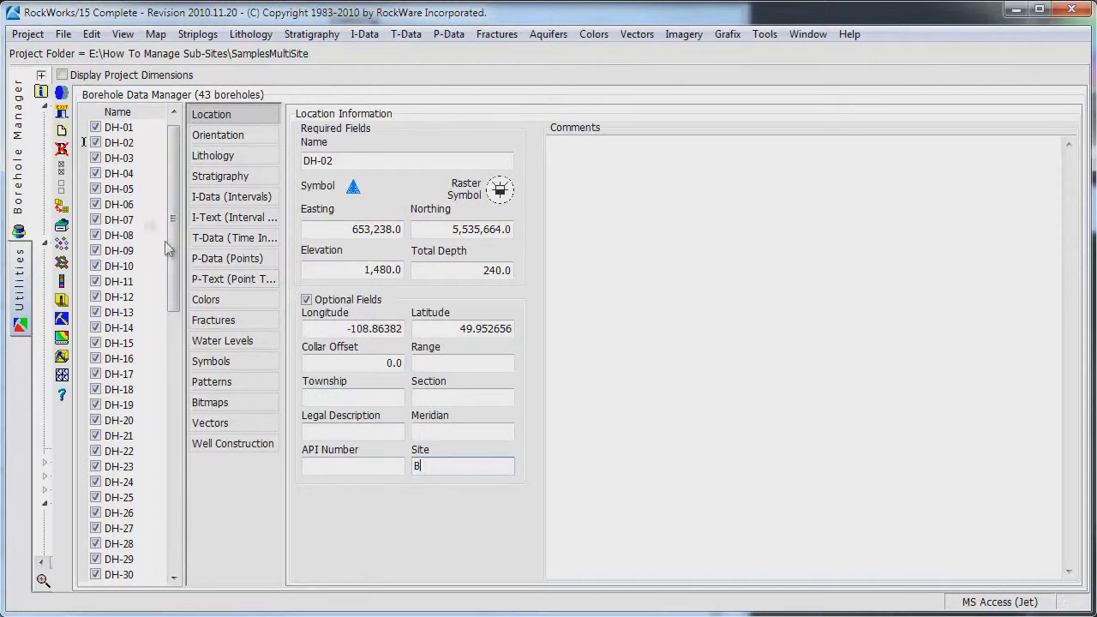
{"action": "left_click", "coordinate": [120, 176]}
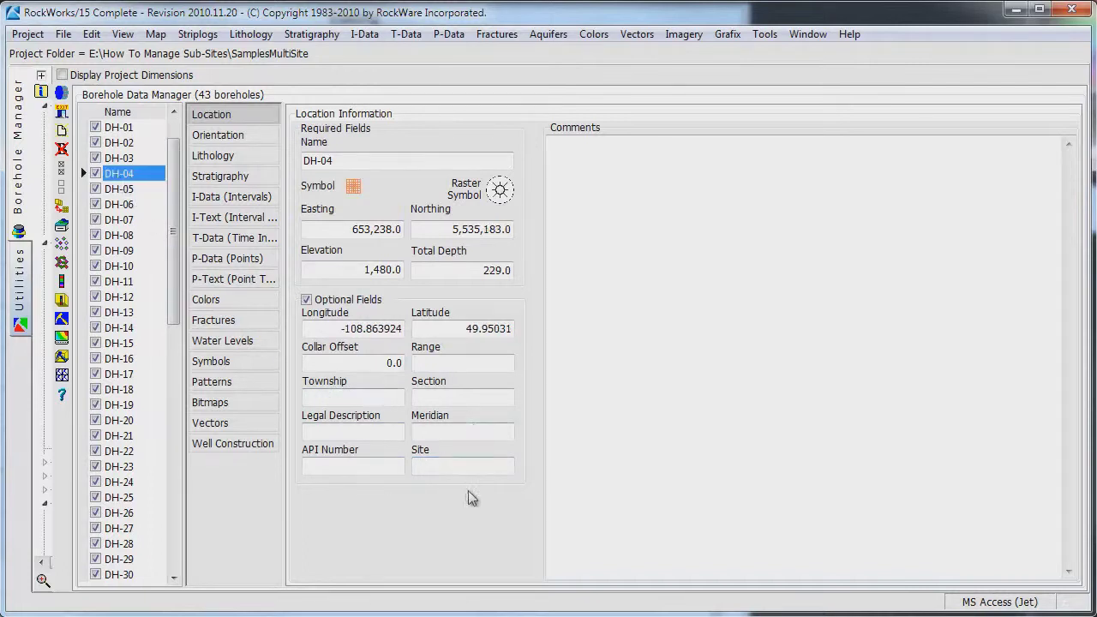
{"action": "left_click", "coordinate": [445, 466]}
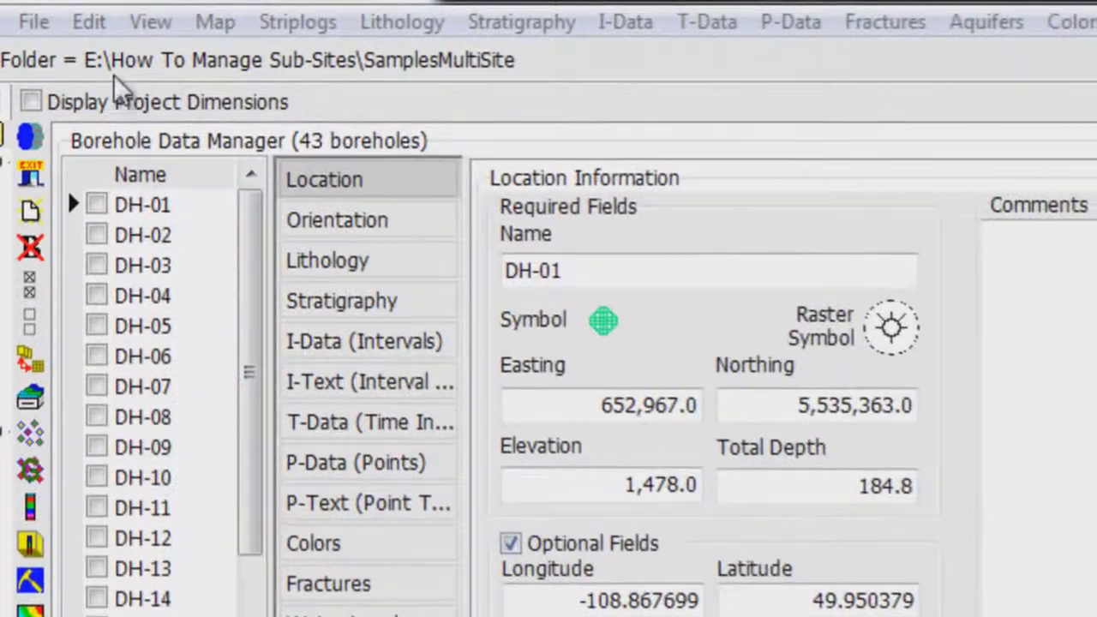
- Disable all boreholes and filter them by the optional field condition Site equal to A
{"action": "left_click", "coordinate": [89, 23]}
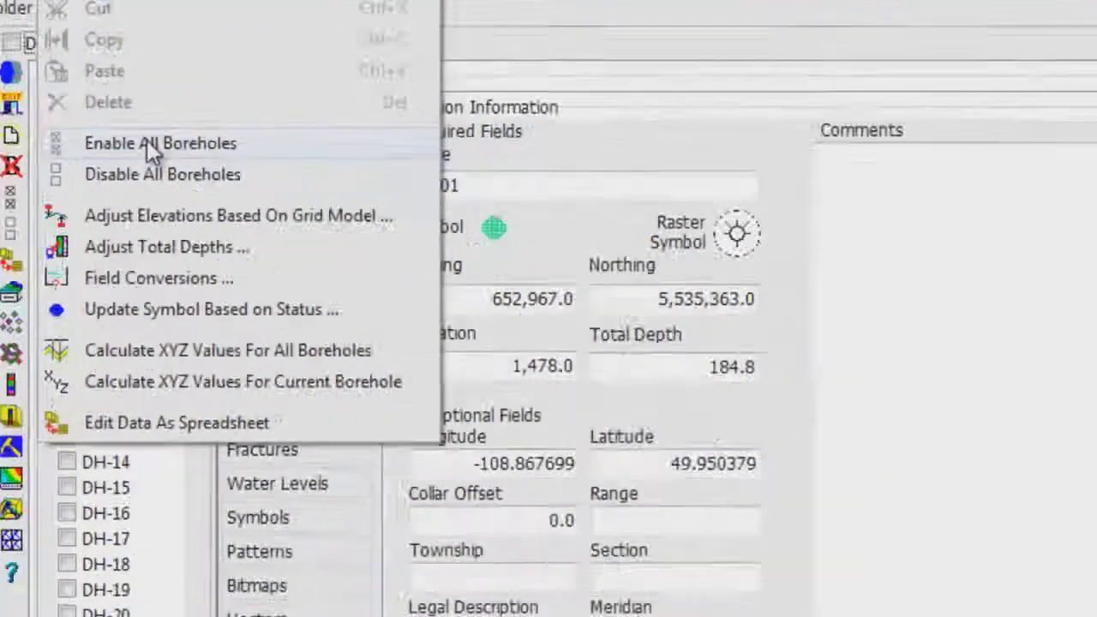
{"action": "left_click", "coordinate": [141, 220]}
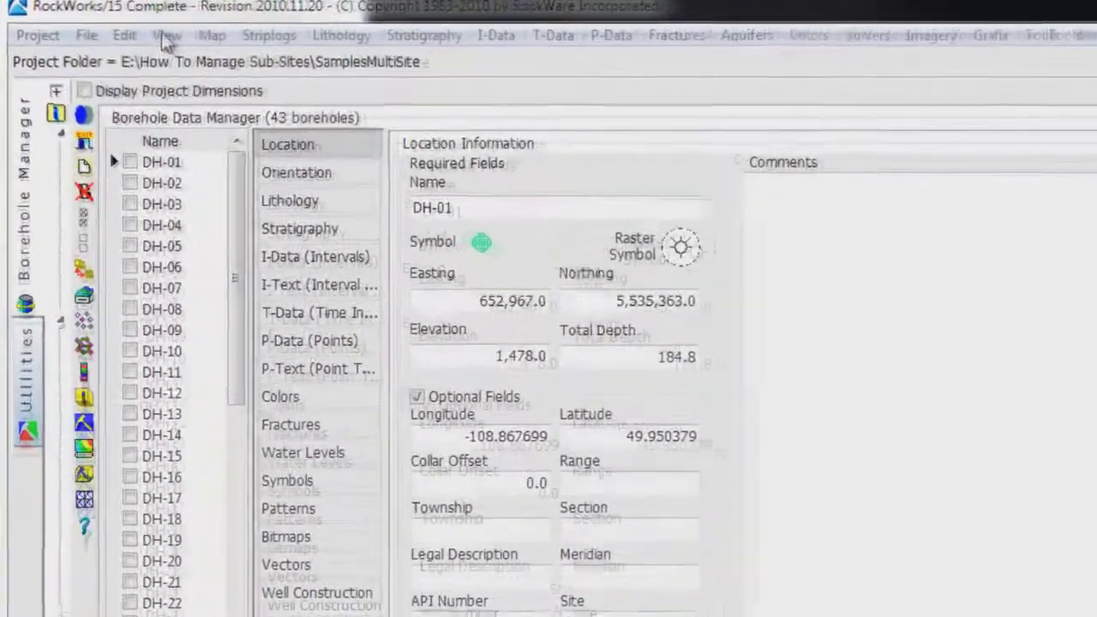
{"action": "left_click", "coordinate": [123, 34]}
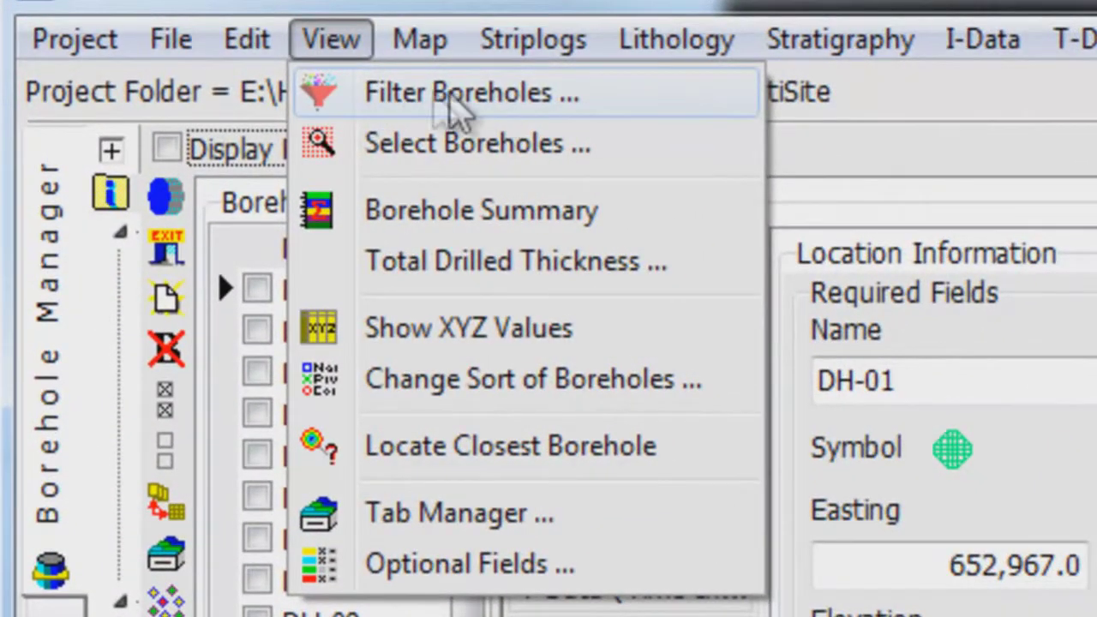
{"action": "left_click", "coordinate": [451, 99]}
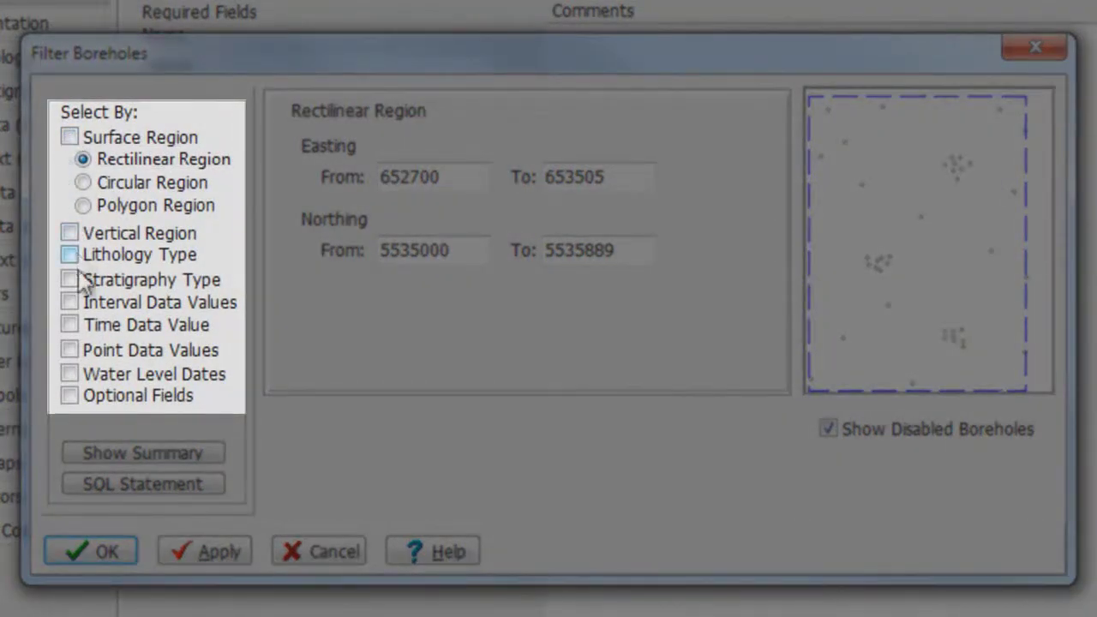
{"action": "left_click", "coordinate": [70, 396]}
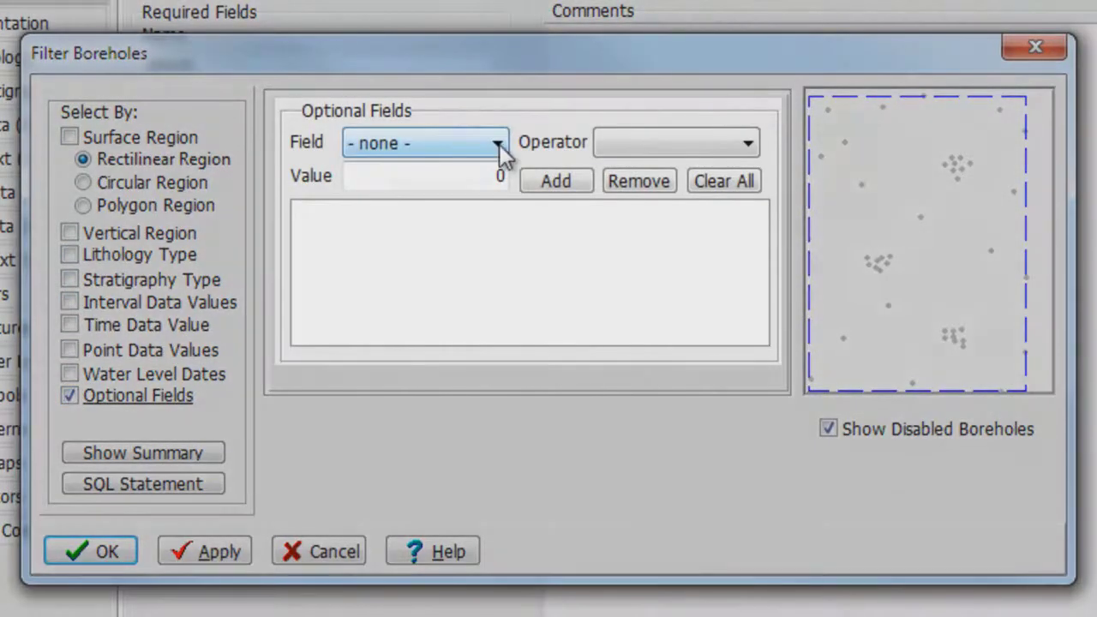
{"action": "left_click", "coordinate": [498, 143]}
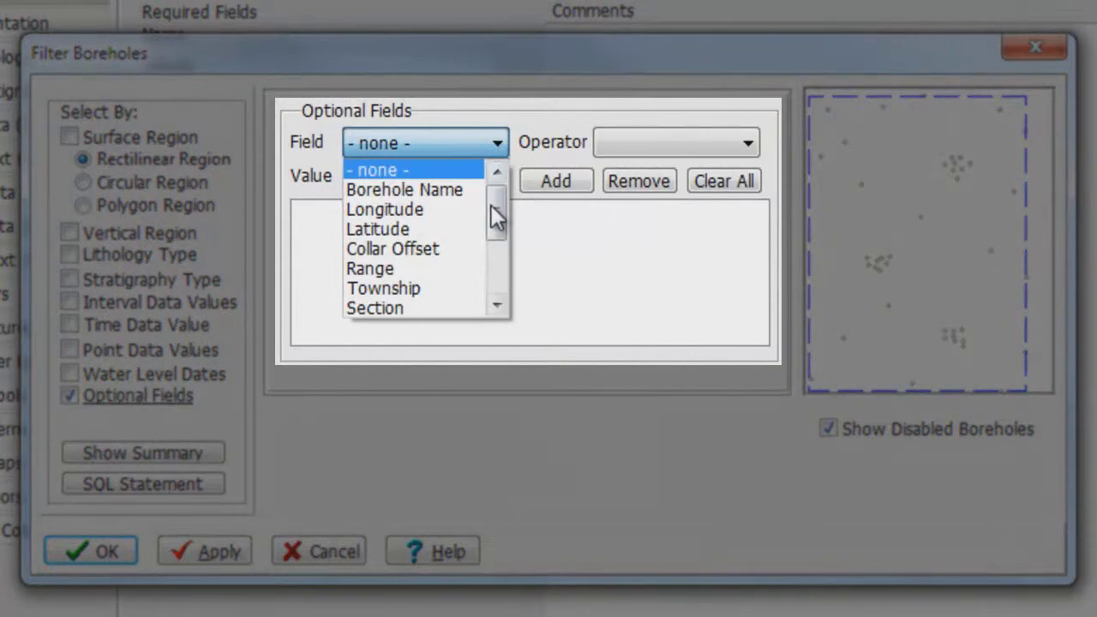
{"action": "left_click_drag", "start_coordinate": [498, 212], "coordinate": [498, 261]}
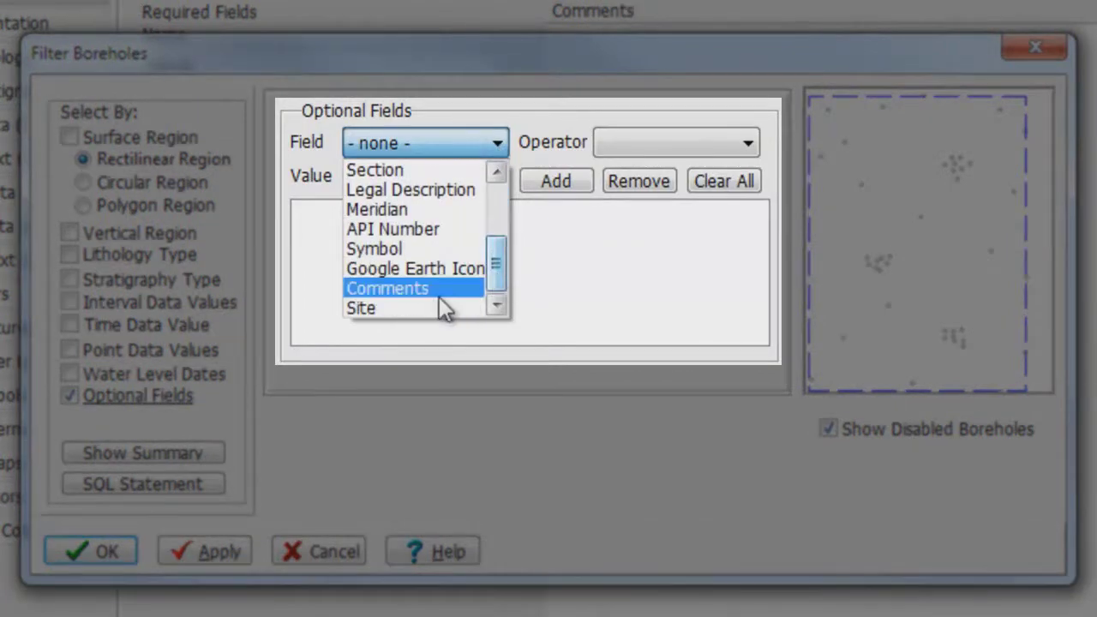
{"action": "left_click", "coordinate": [394, 308]}
{"action": "left_click", "coordinate": [428, 178]}
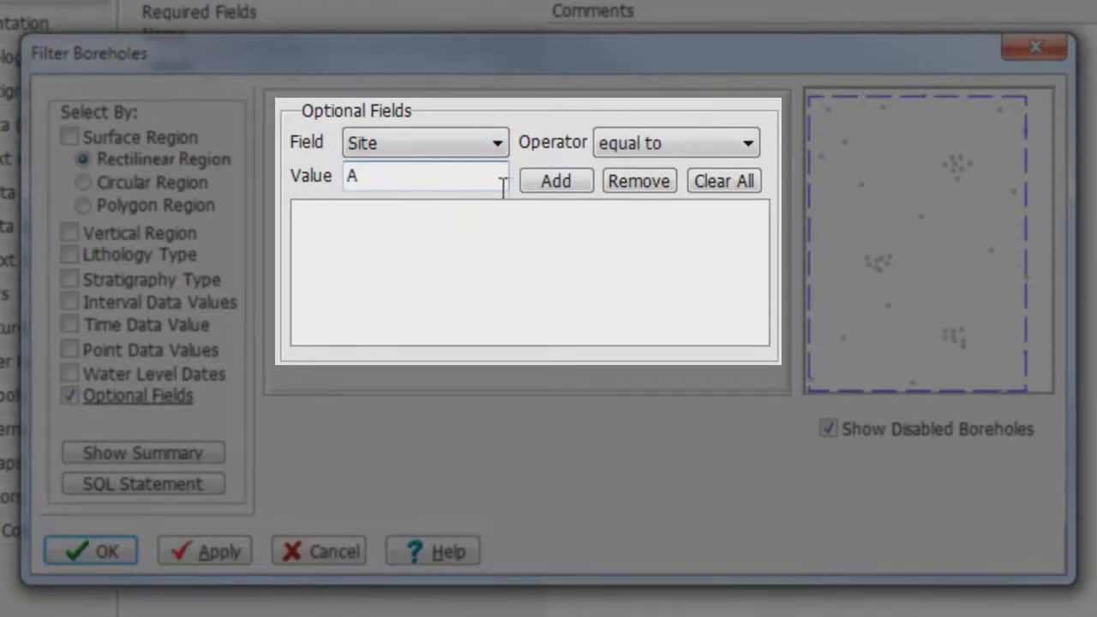
{"action": "left_click", "coordinate": [552, 183]}
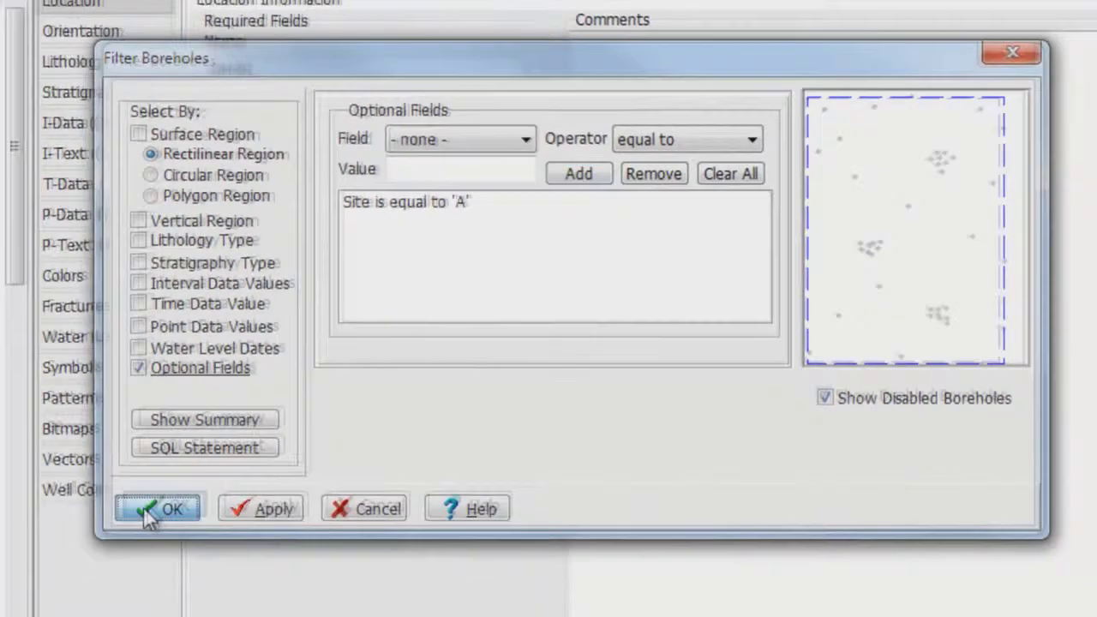
{"action": "left_click", "coordinate": [124, 526]}
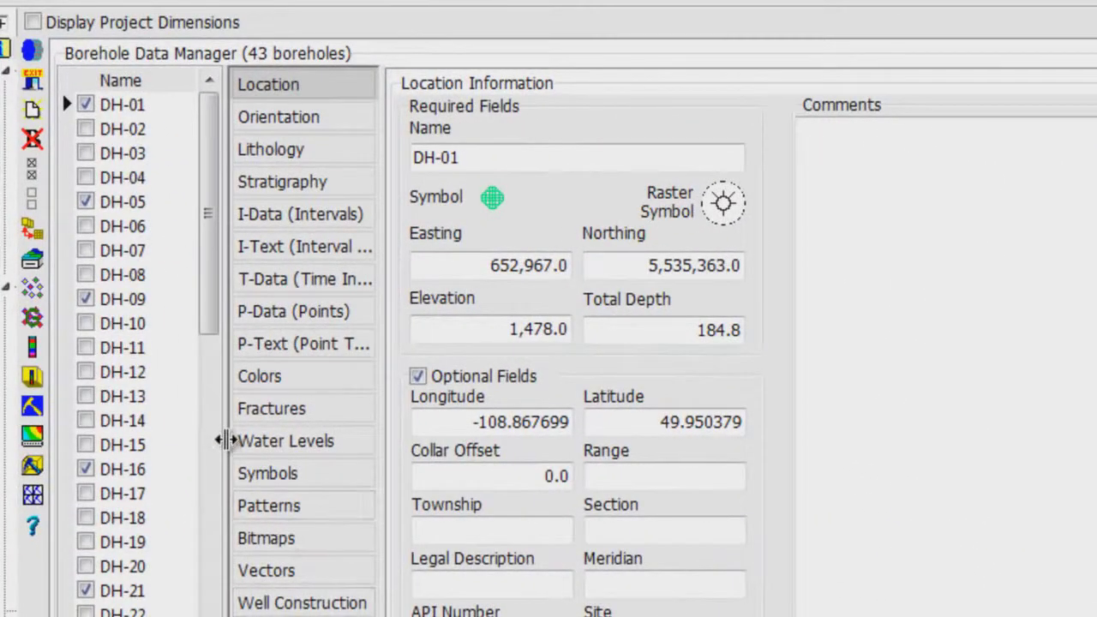
- Compute the project dimensions from the enabled boreholes only and save them to a file named Site A
{"action": "left_click", "coordinate": [33, 21]}
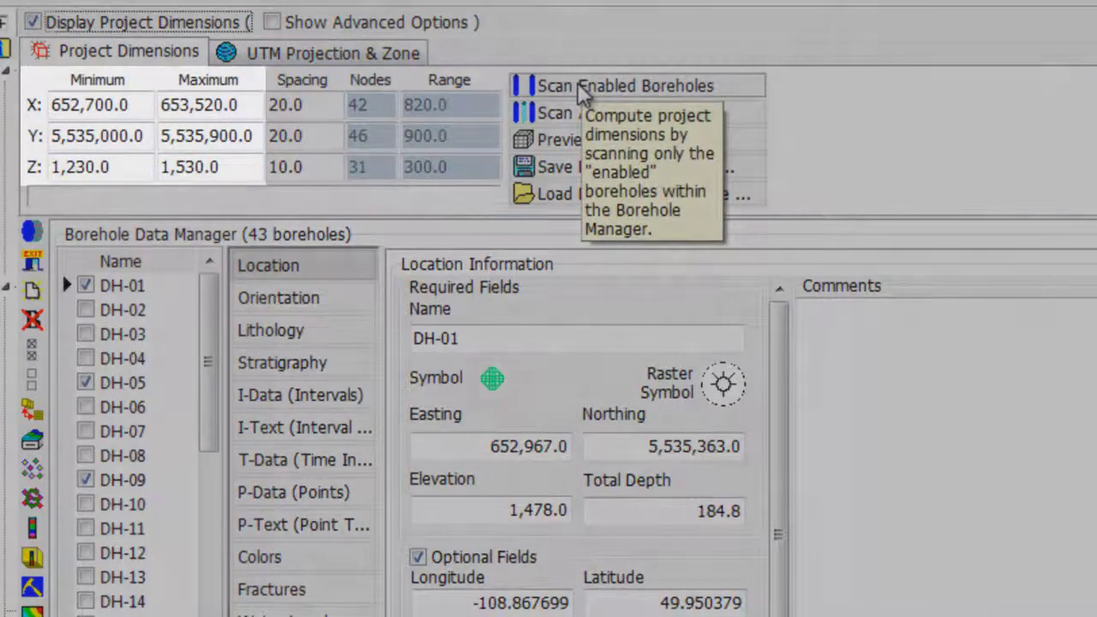
{"action": "left_click", "coordinate": [579, 87]}
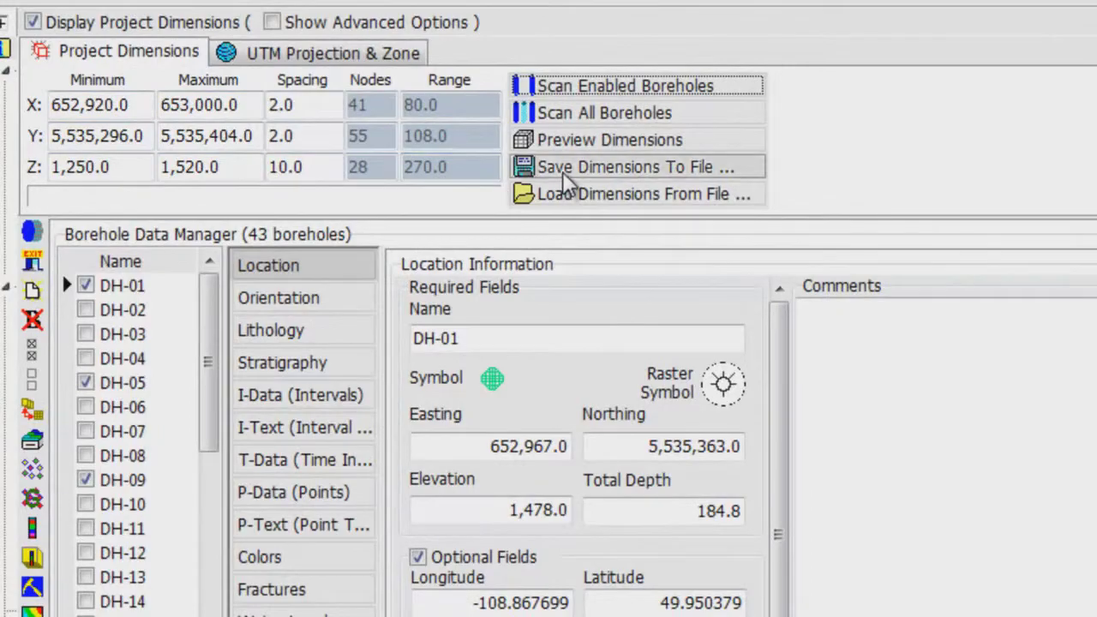
{"action": "left_click", "coordinate": [564, 168]}
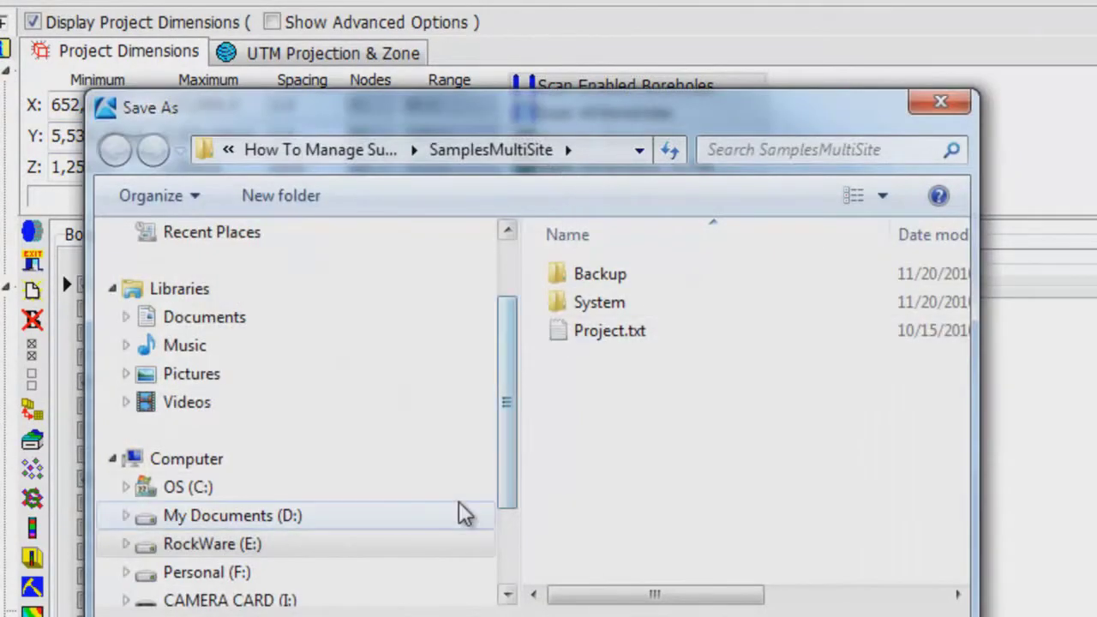
{"action": "type", "text": "Site A"}
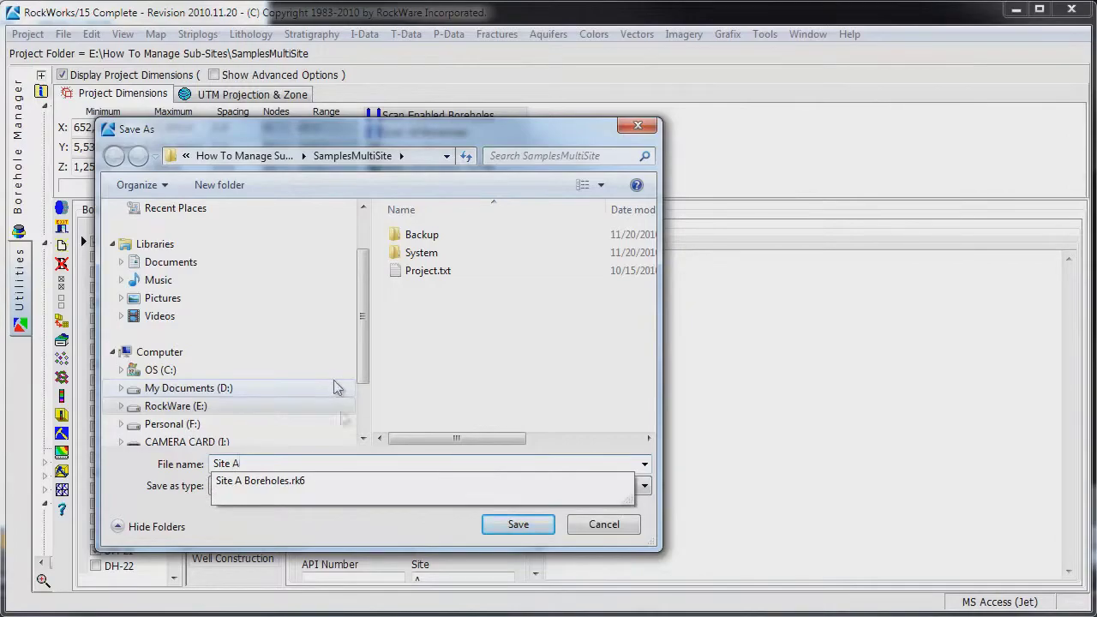
{"action": "left_click", "coordinate": [507, 529]}
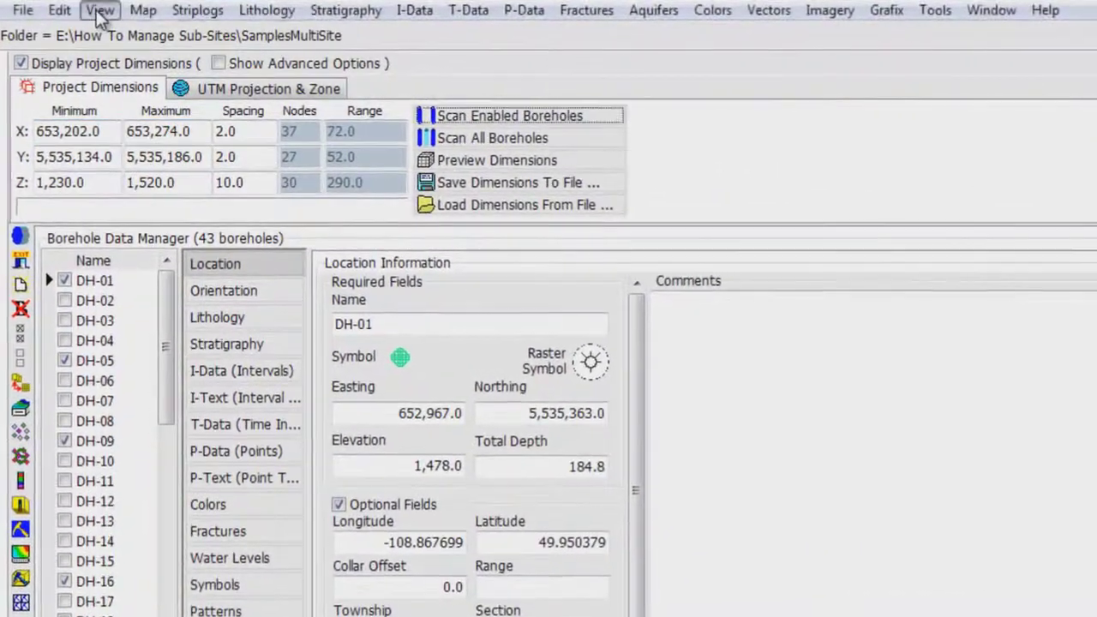
- Select boreholes by the optional field condition Site equal to A instead of by surface region
{"action": "left_click", "coordinate": [100, 13]}
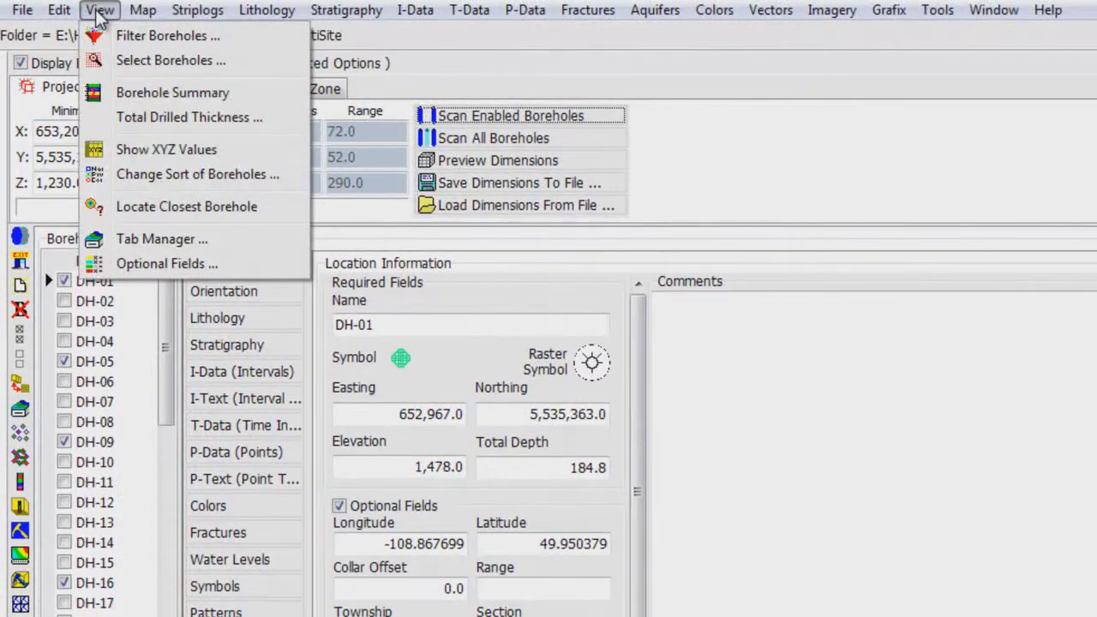
{"action": "left_click", "coordinate": [124, 63]}
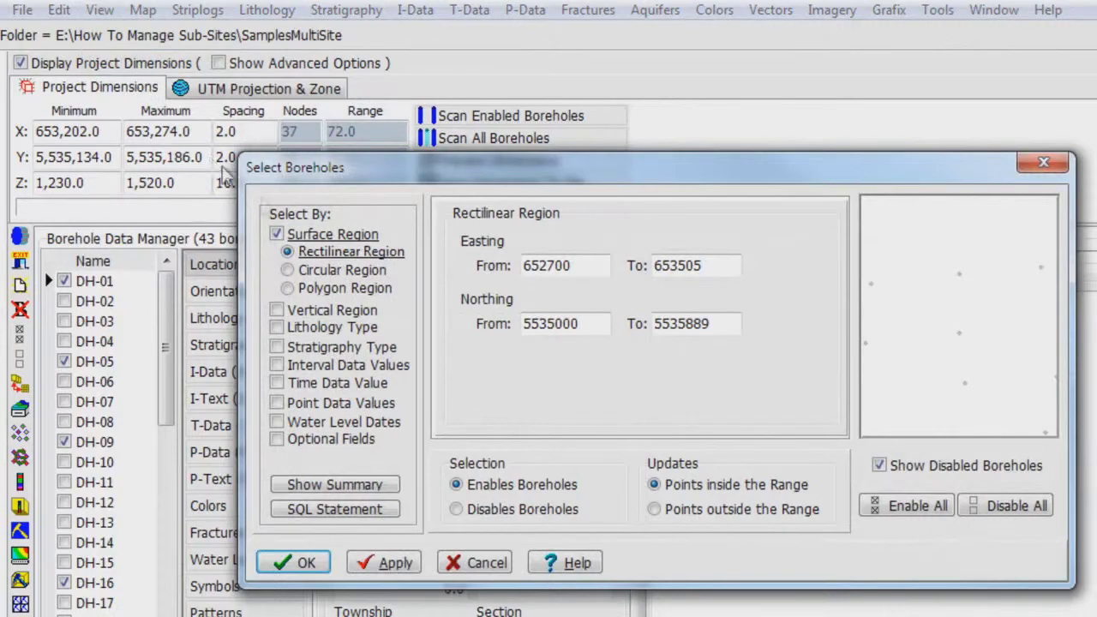
{"action": "left_click", "coordinate": [277, 234]}
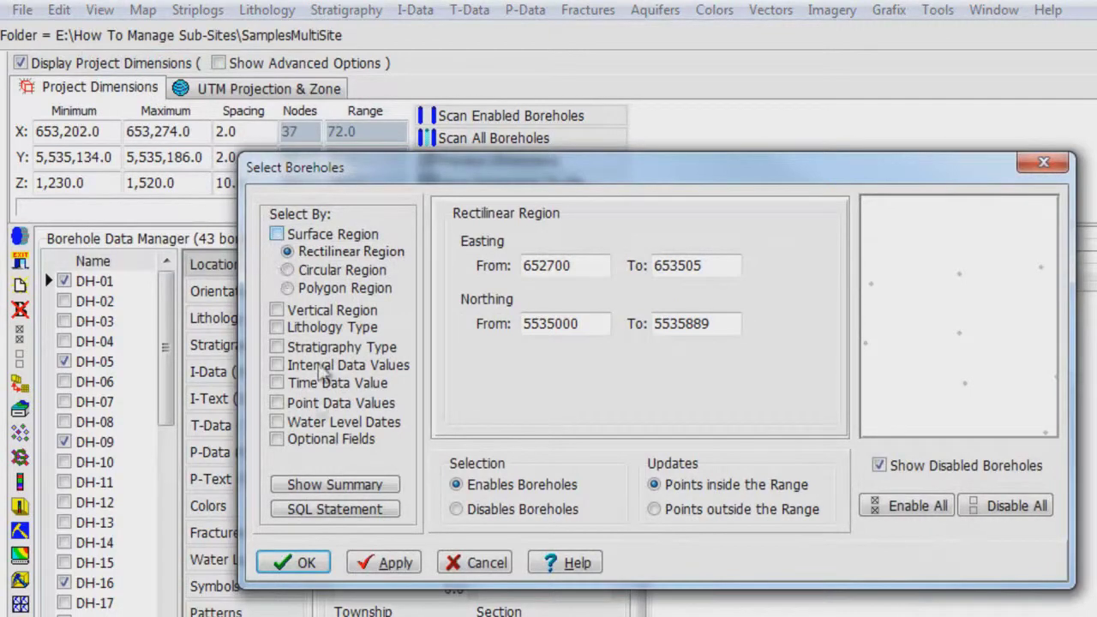
{"action": "left_click", "coordinate": [276, 438]}
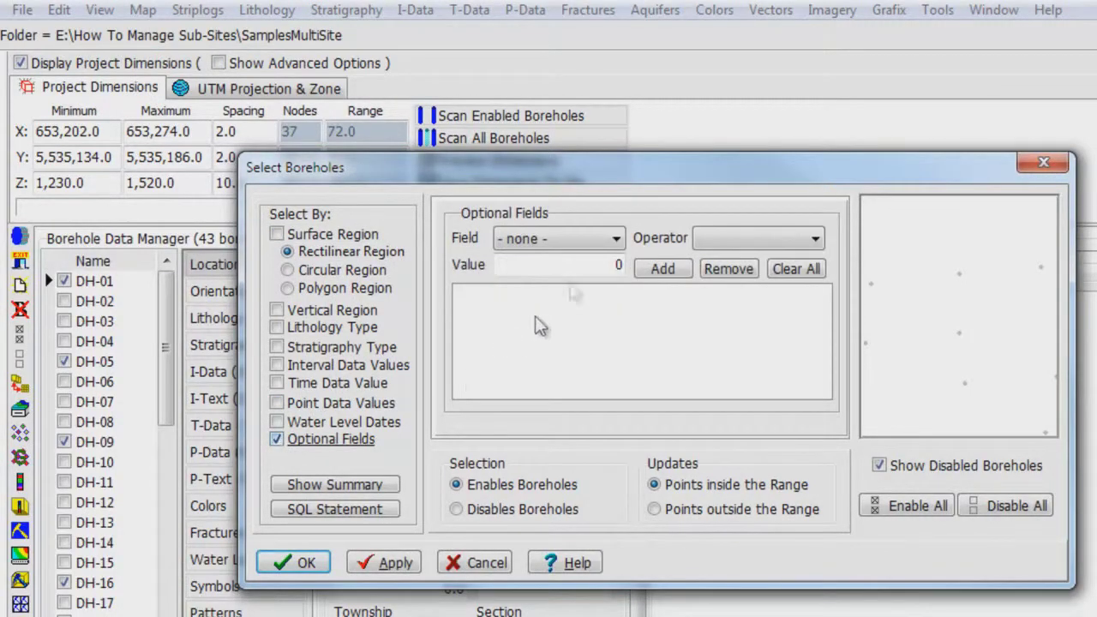
{"action": "left_click", "coordinate": [616, 239]}
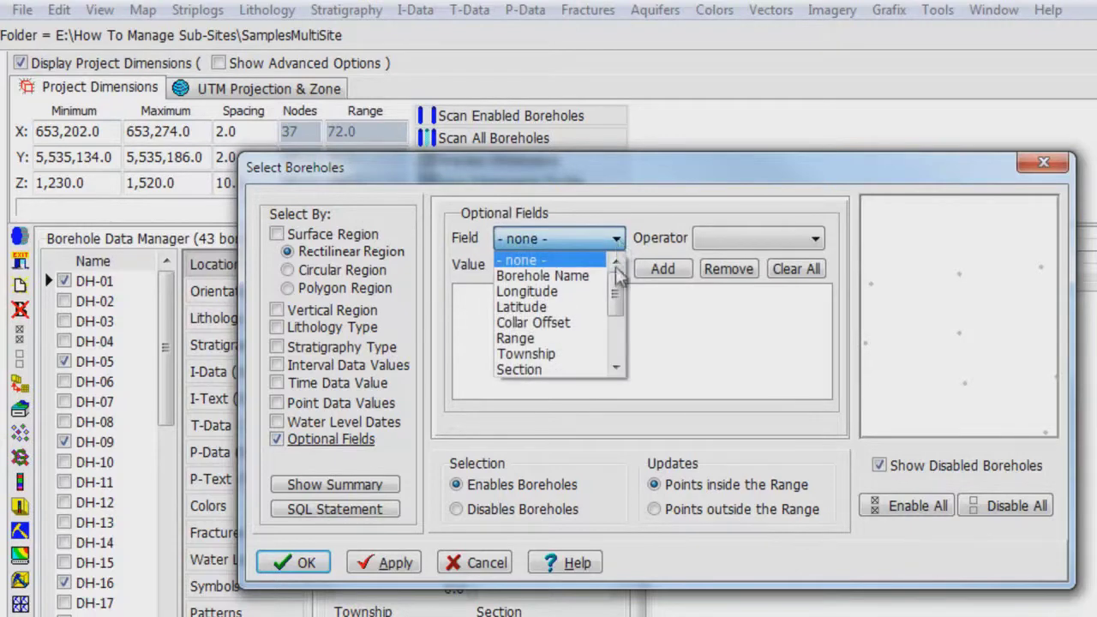
{"action": "left_click_drag", "start_coordinate": [616, 293], "coordinate": [617, 363]}
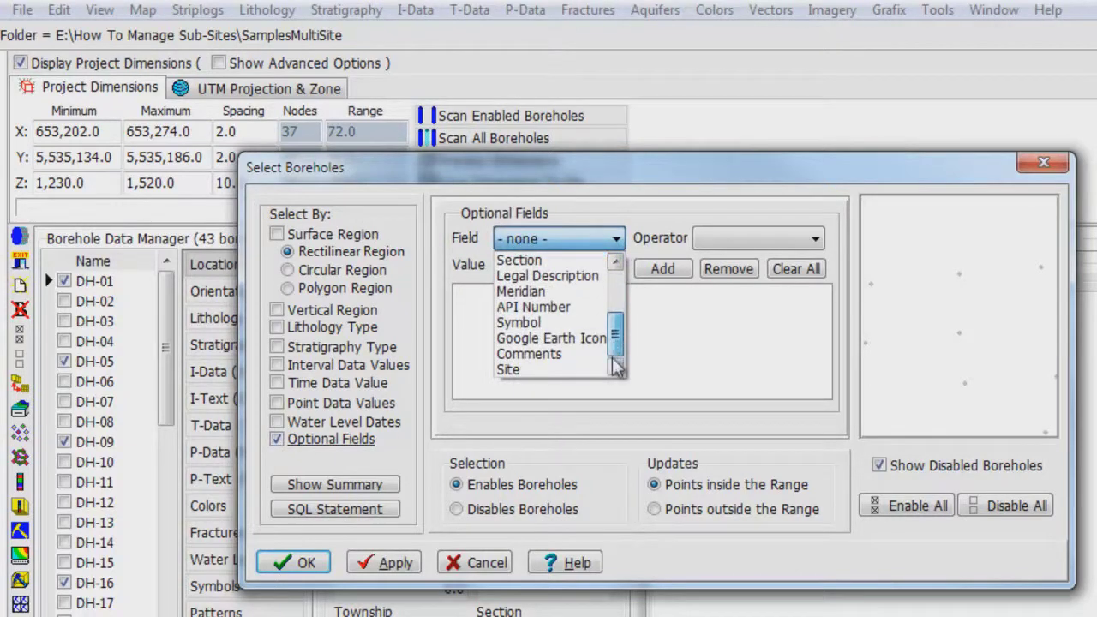
{"action": "left_click", "coordinate": [550, 374]}
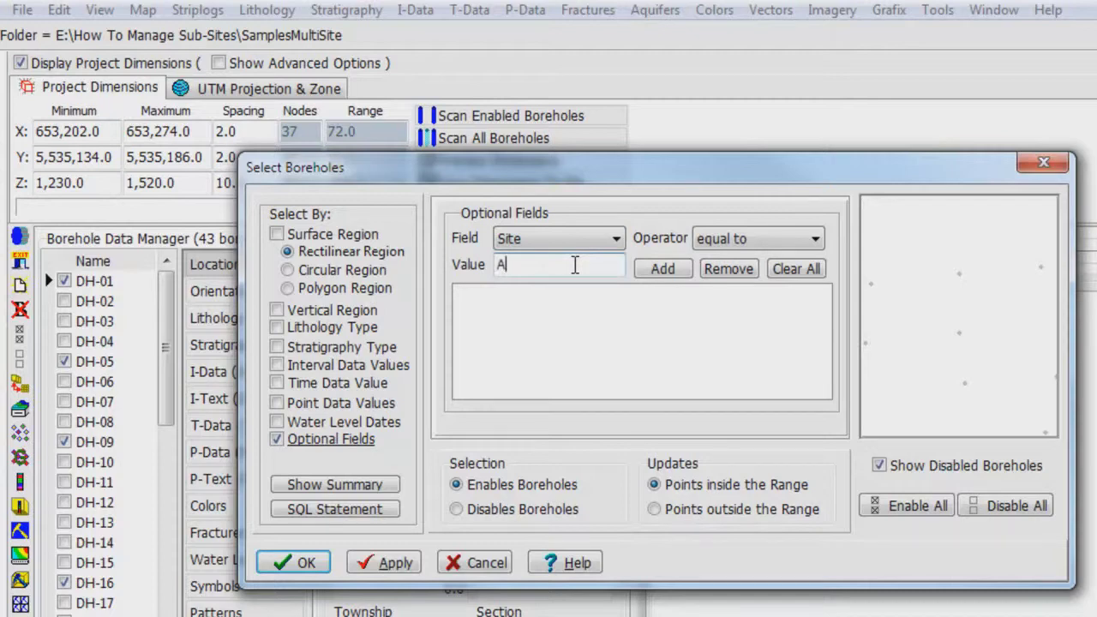
{"action": "left_click", "coordinate": [662, 269]}
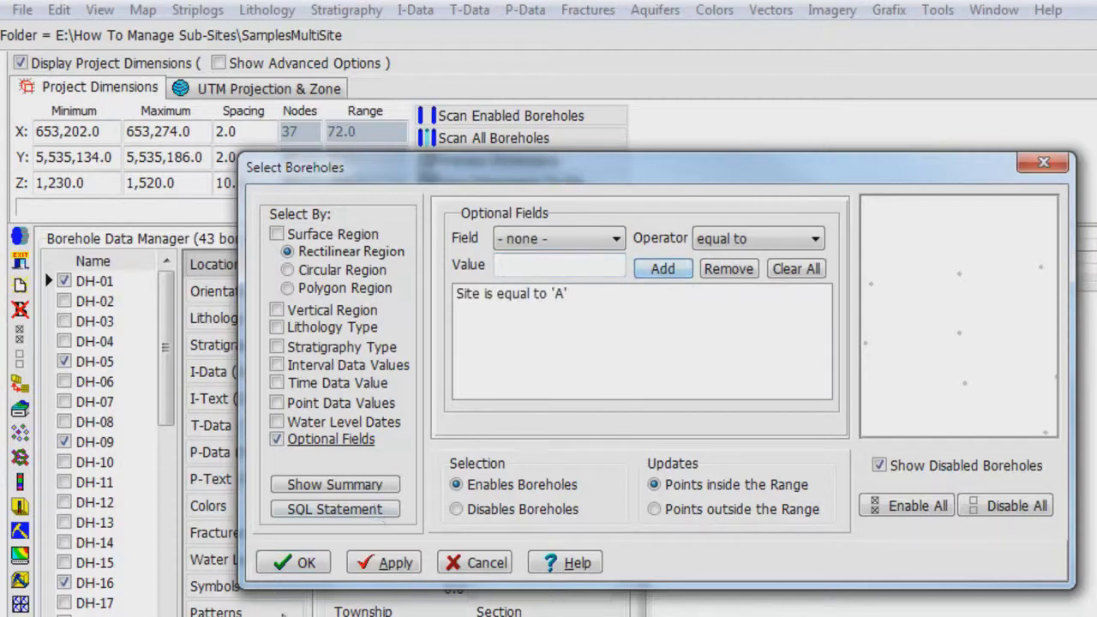
{"action": "left_click", "coordinate": [305, 564]}
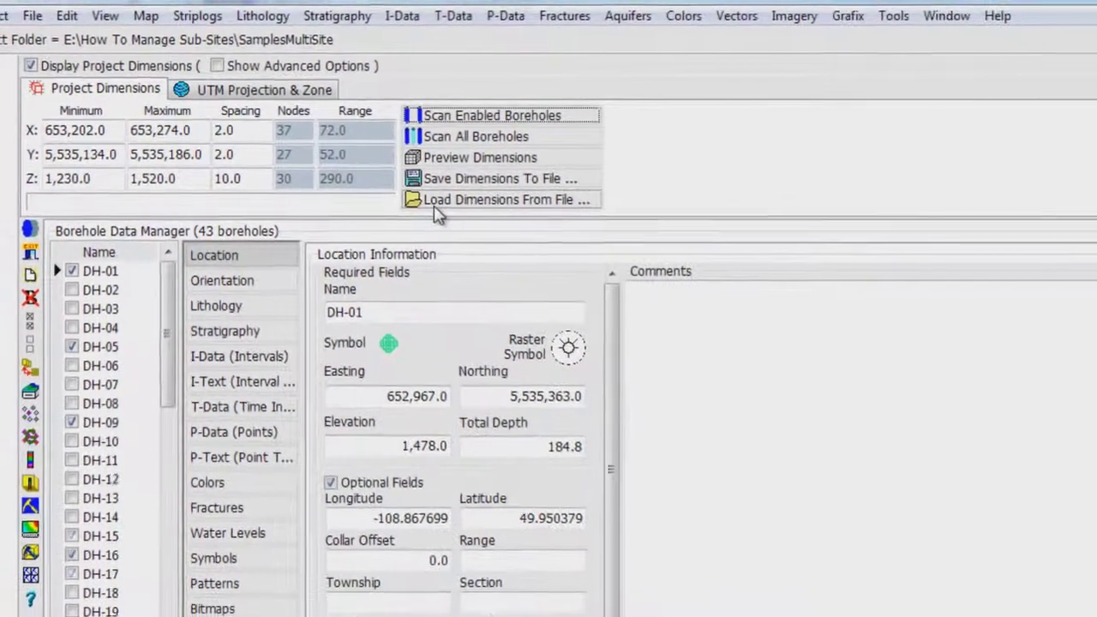
- Load the project dimensions from the saved file Site A.txt
{"action": "left_click", "coordinate": [391, 183]}
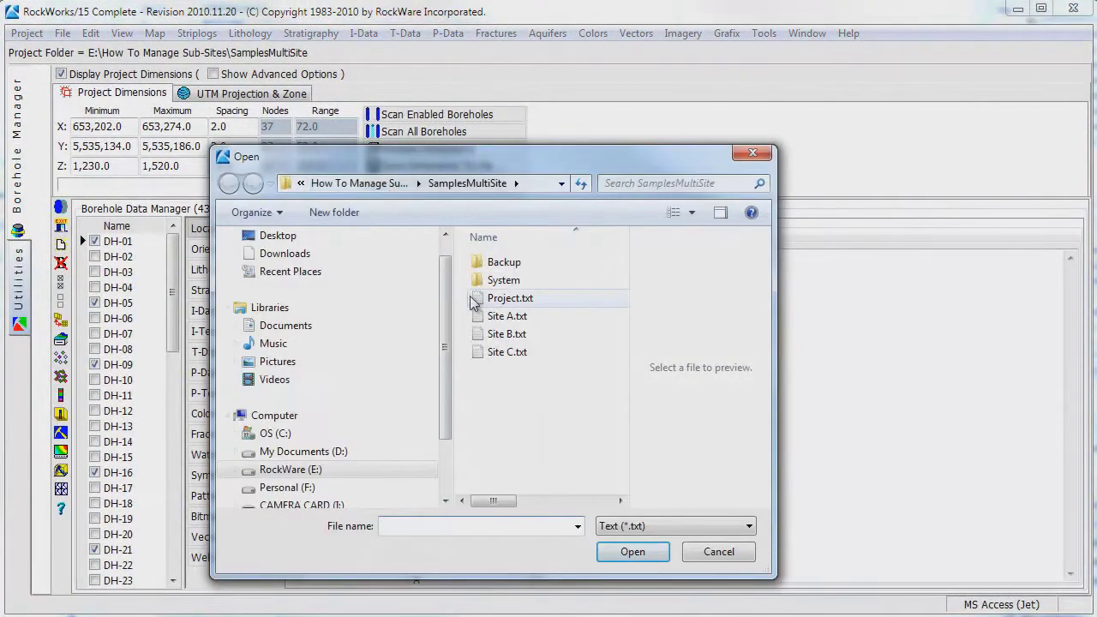
{"action": "left_click", "coordinate": [507, 316]}
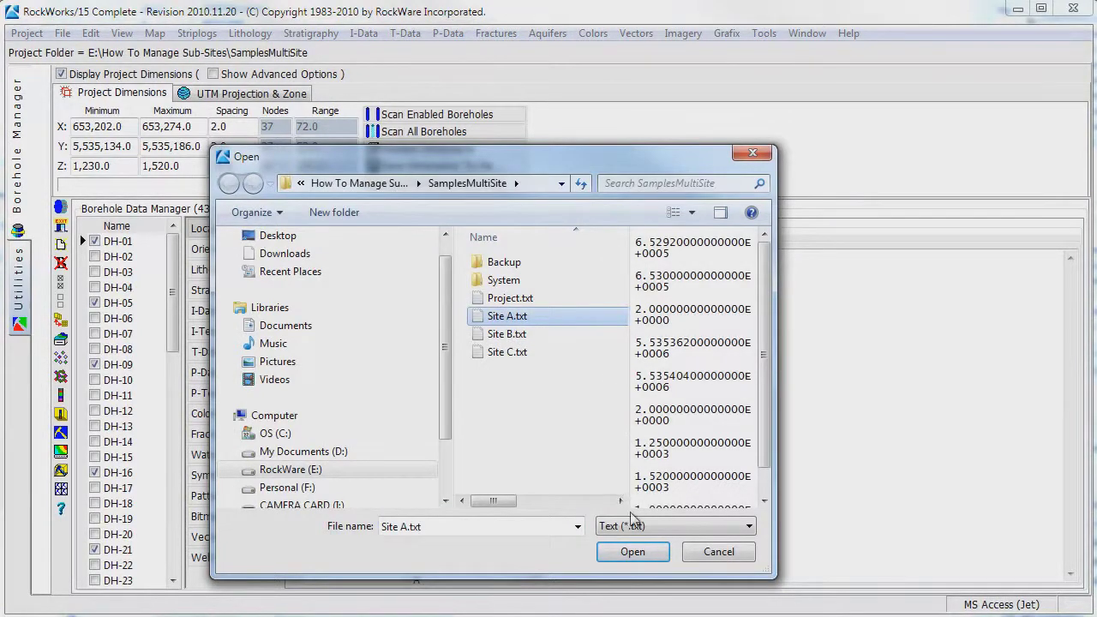
{"action": "left_click", "coordinate": [632, 552]}
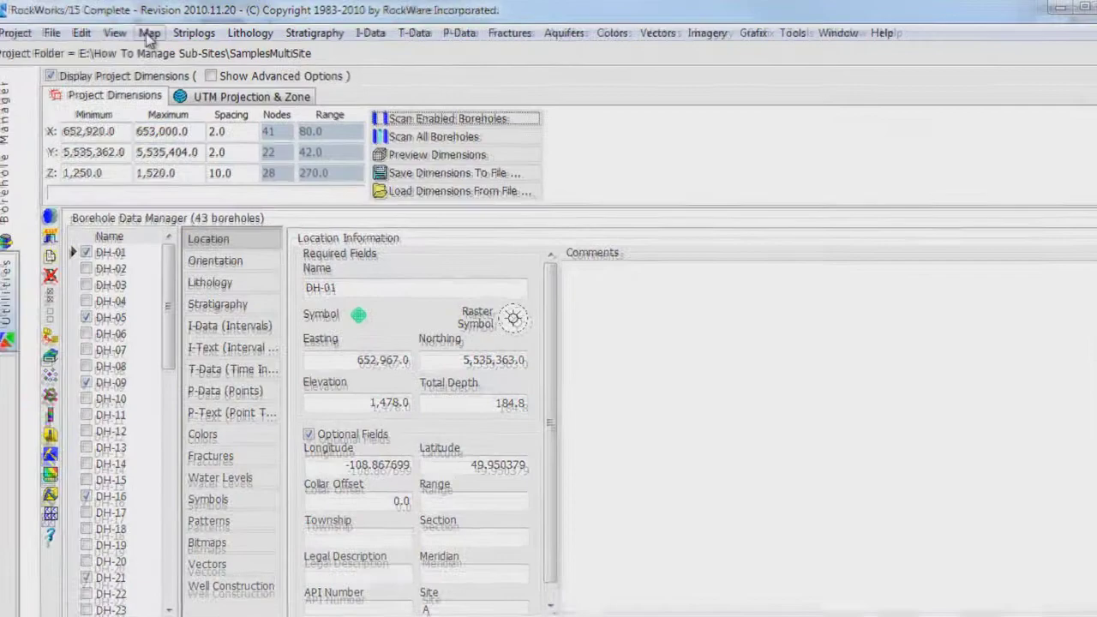
- Generate a 2-dimensional borehole location map of the enabled boreholes with only the border layer included
{"action": "left_click", "coordinate": [155, 33]}
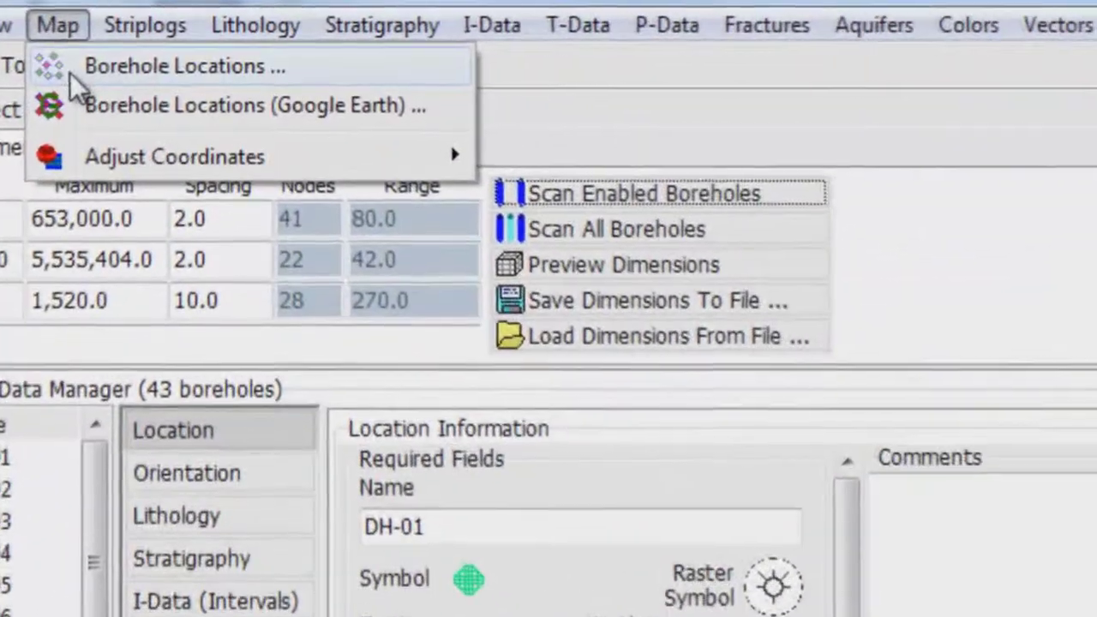
{"action": "left_click", "coordinate": [172, 59]}
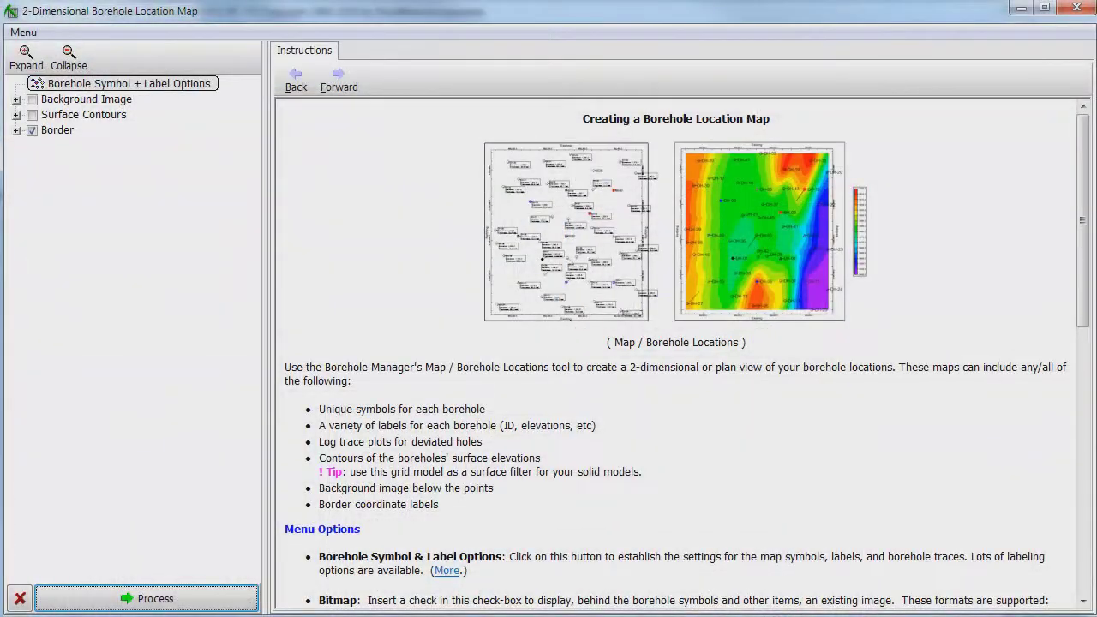
{"action": "left_click", "coordinate": [210, 601]}
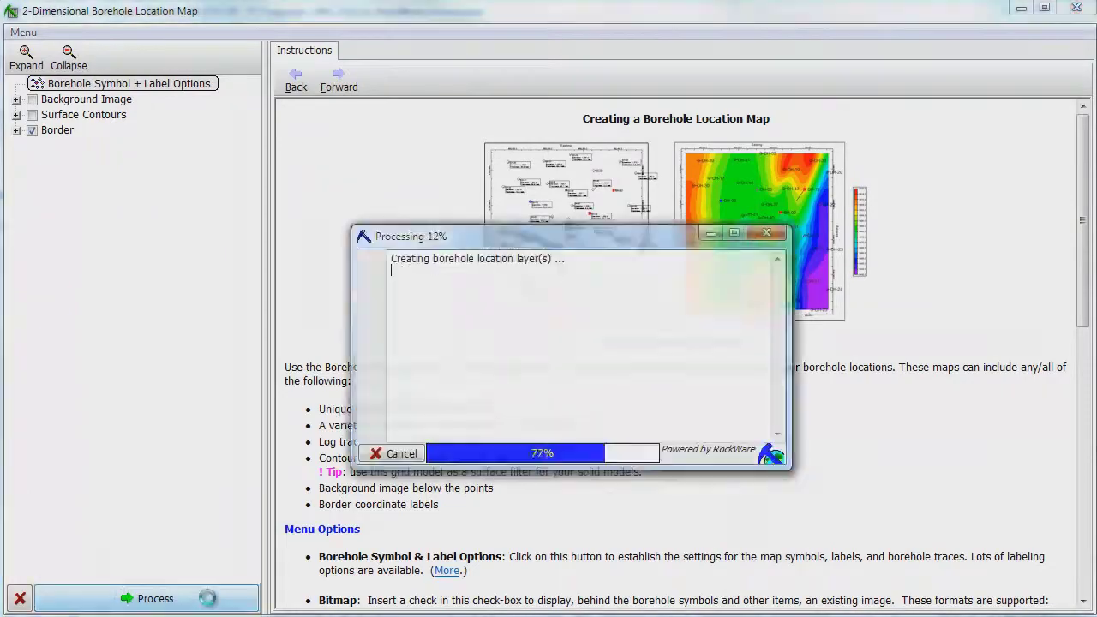